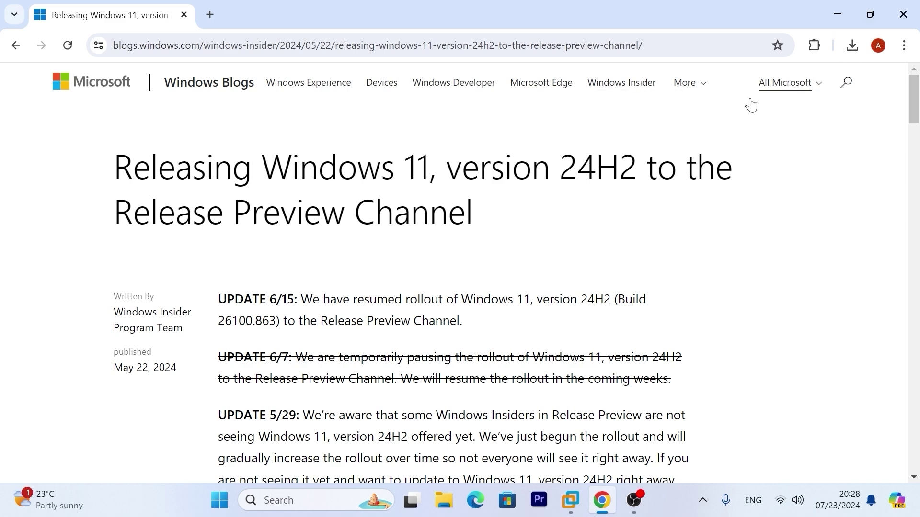
- Scroll the 24H2 Release Preview blog post down to the 'Windows Insider ISO download page' link
{"action": "scroll", "coordinate": [518, 195], "scroll_direction": "down", "scroll_amount": 5}
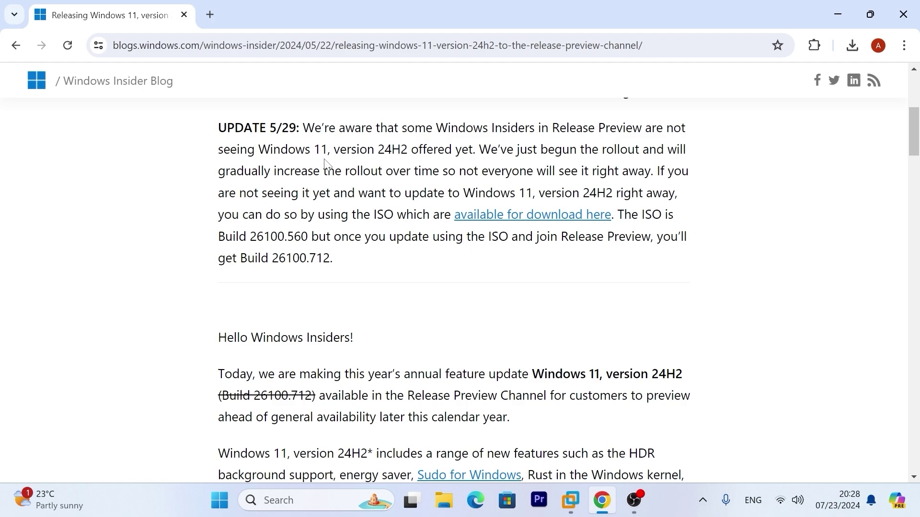
{"action": "scroll", "coordinate": [460, 253], "scroll_direction": "down", "scroll_amount": 5}
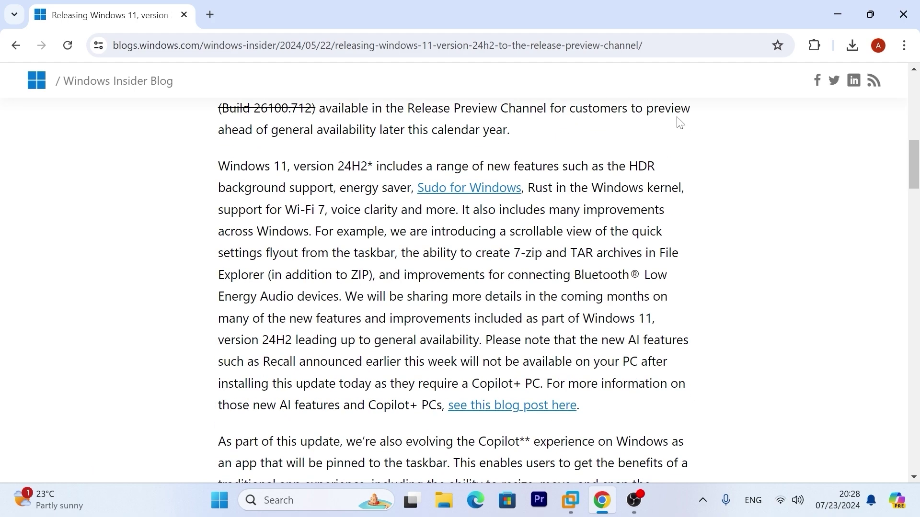
{"action": "scroll", "coordinate": [478, 217], "scroll_direction": "down", "scroll_amount": 15}
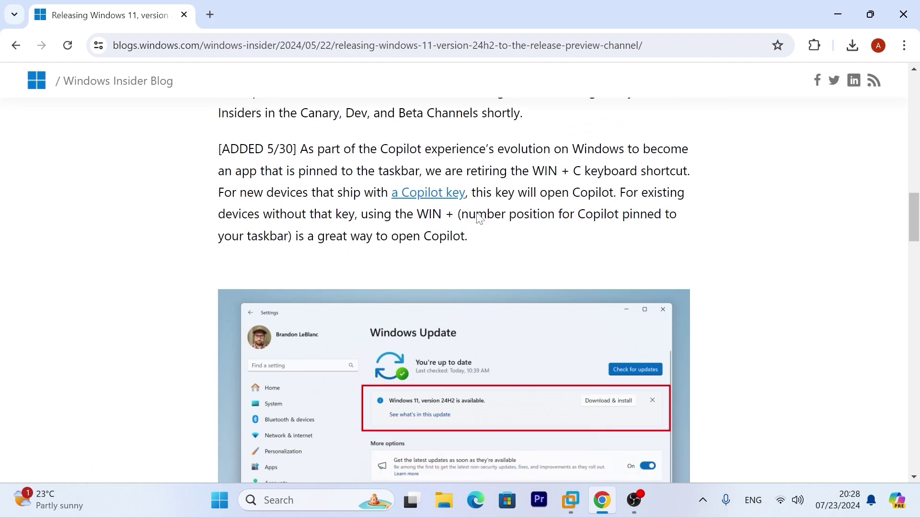
{"action": "scroll", "coordinate": [478, 217], "scroll_direction": "up", "scroll_amount": 2}
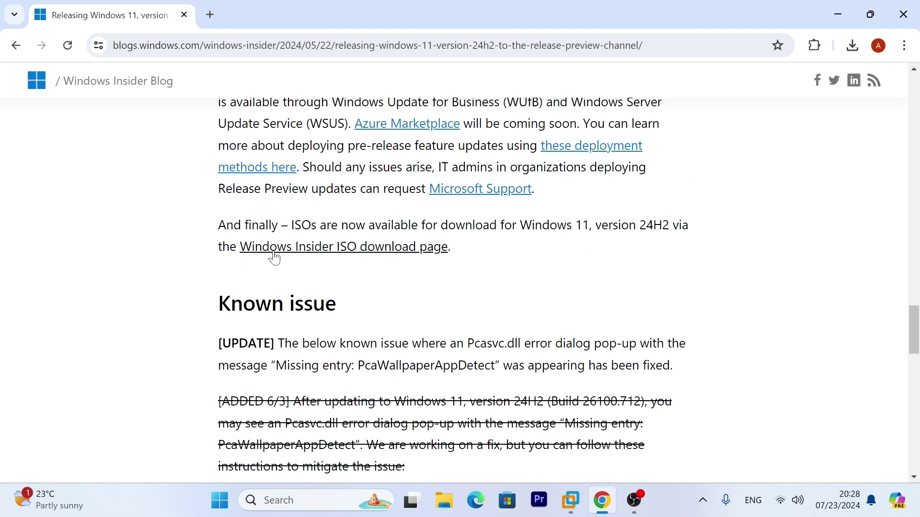
- Open the Windows Insider Preview Downloads page and scroll down to Select edition
{"action": "left_click", "coordinate": [391, 252]}
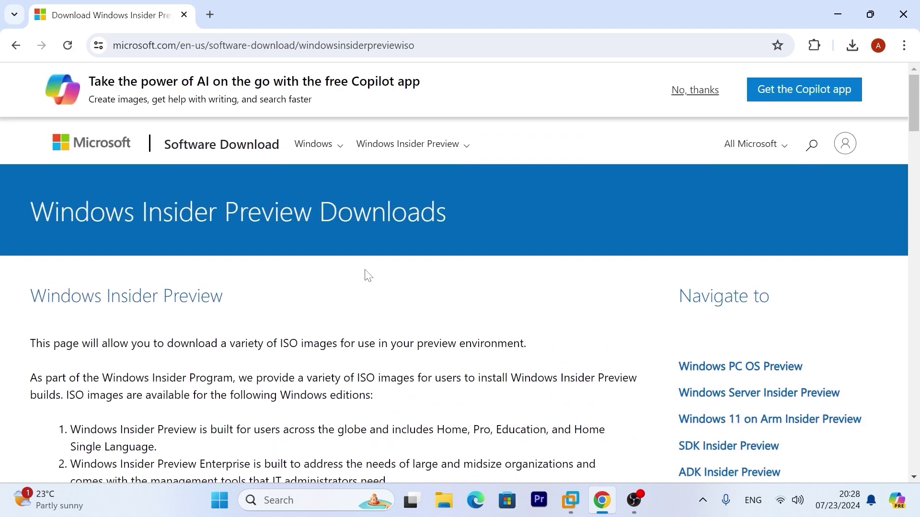
{"action": "left_click_drag", "start_coordinate": [28, 209], "coordinate": [485, 201]}
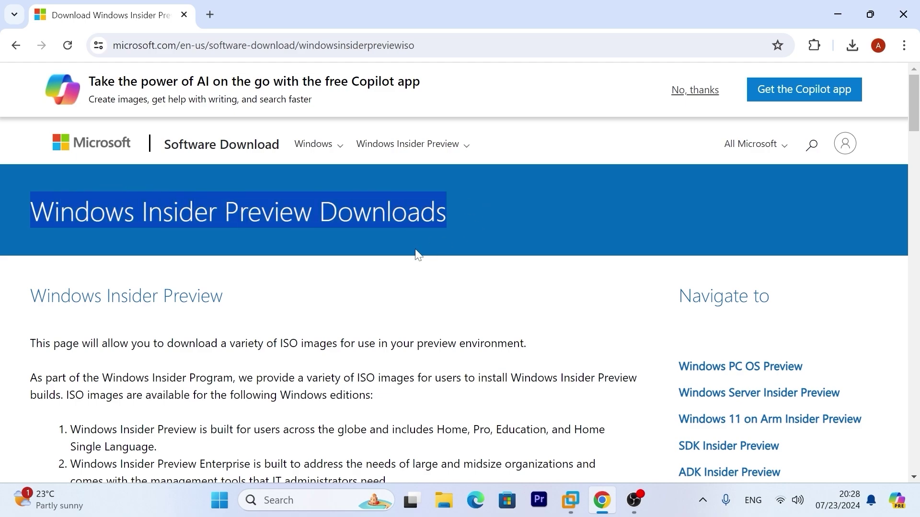
{"action": "scroll", "coordinate": [412, 256], "scroll_direction": "down", "scroll_amount": 10}
{"action": "scroll", "coordinate": [230, 281], "scroll_direction": "down", "scroll_amount": 15}
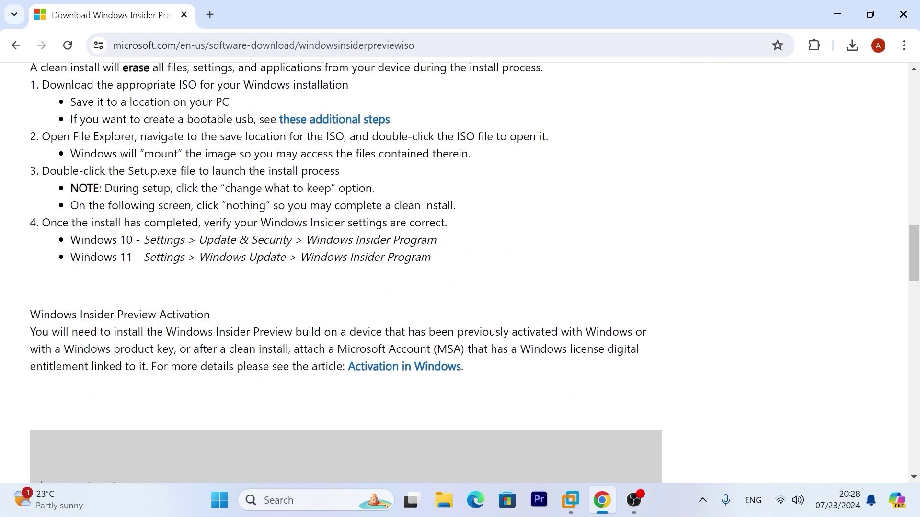
{"action": "scroll", "coordinate": [227, 285], "scroll_direction": "down", "scroll_amount": 3}
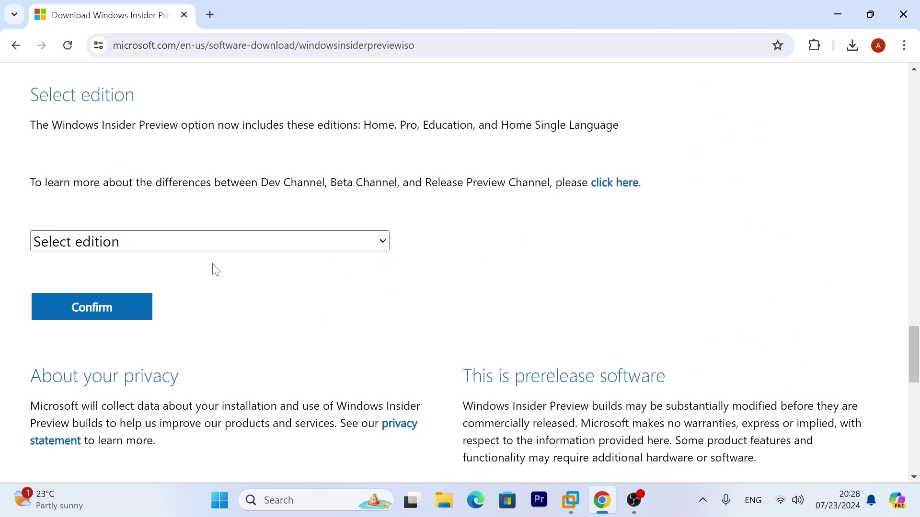
- Choose Windows 11 Insider Preview (Release Preview Channel) - Build 26100.1150 as the edition
{"action": "left_click", "coordinate": [189, 242]}
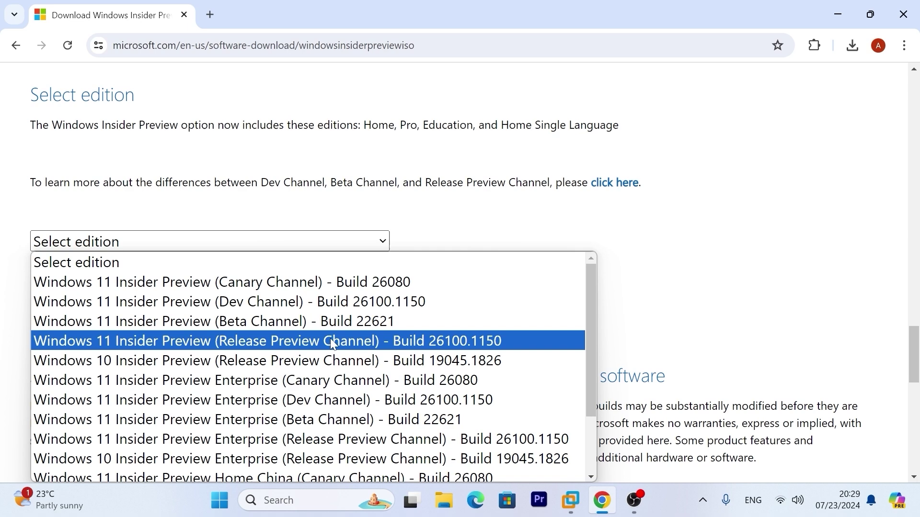
{"action": "left_click", "coordinate": [331, 342]}
{"action": "left_click", "coordinate": [223, 244]}
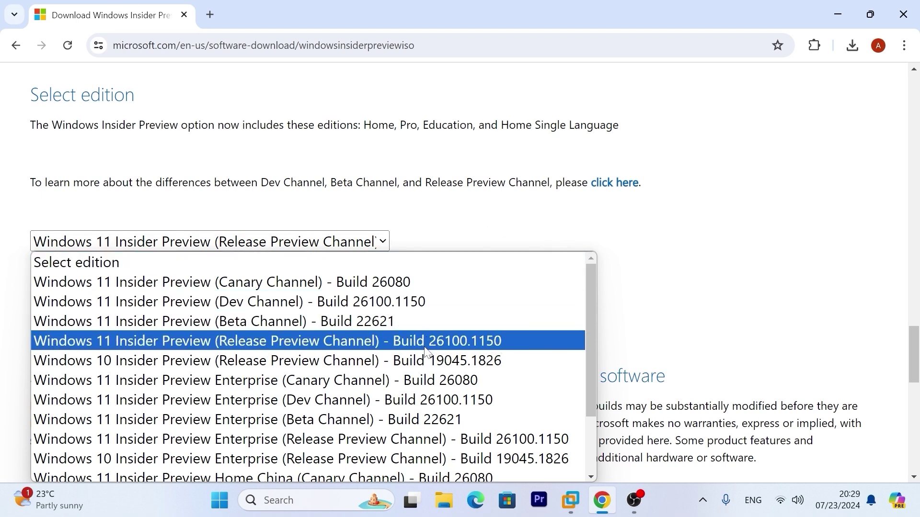
{"action": "key", "text": "Up"}
{"action": "key", "text": "Up"}
{"action": "key", "text": "Up"}
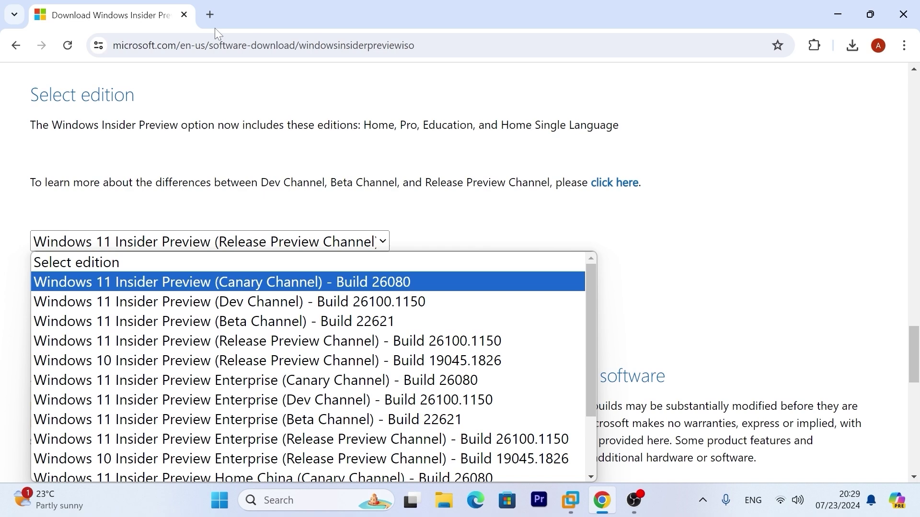
- Bring up the Windows 11 x64 virtual machine full screen and enter Exclusive Mode
{"action": "mouse_move", "coordinate": [571, 507]}
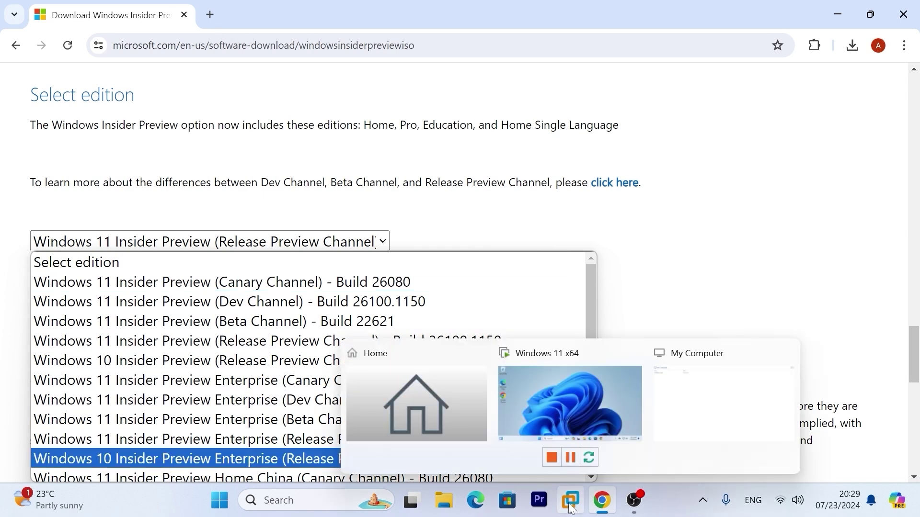
{"action": "left_click", "coordinate": [558, 407]}
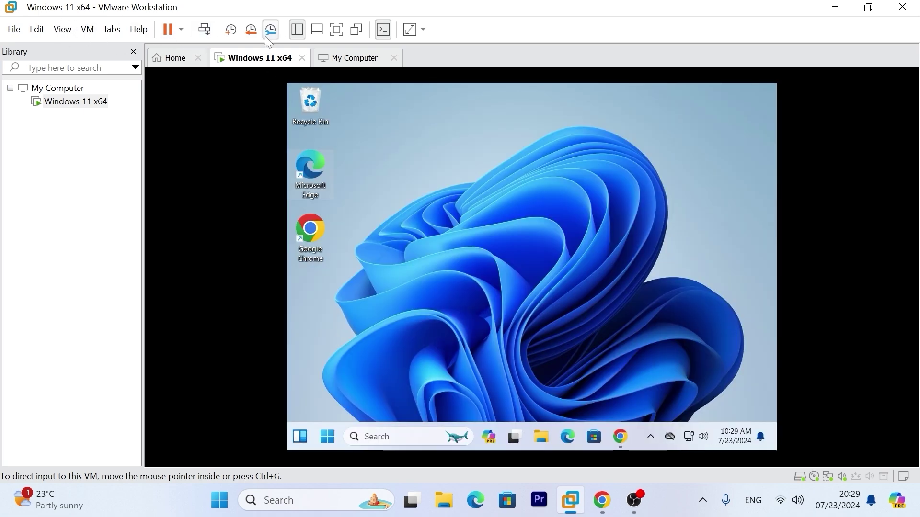
{"action": "left_click", "coordinate": [337, 29]}
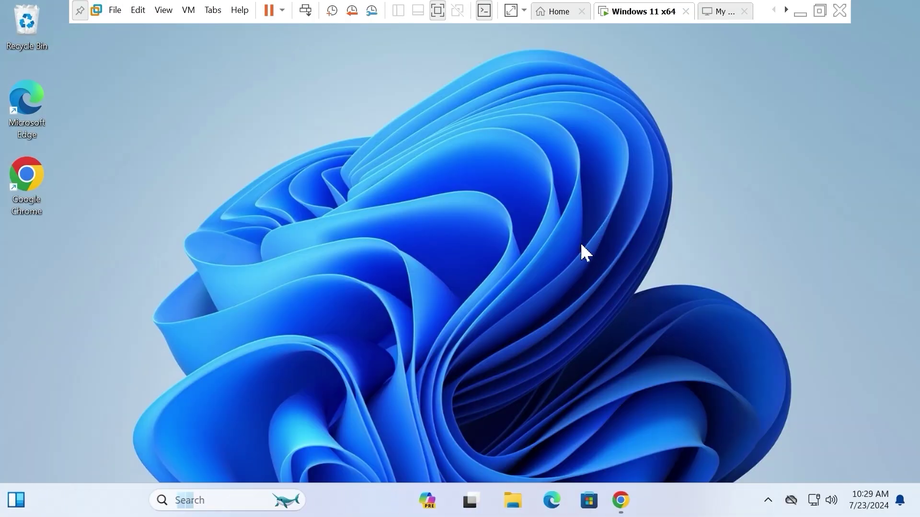
{"action": "left_click", "coordinate": [165, 11]}
{"action": "left_click", "coordinate": [189, 44]}
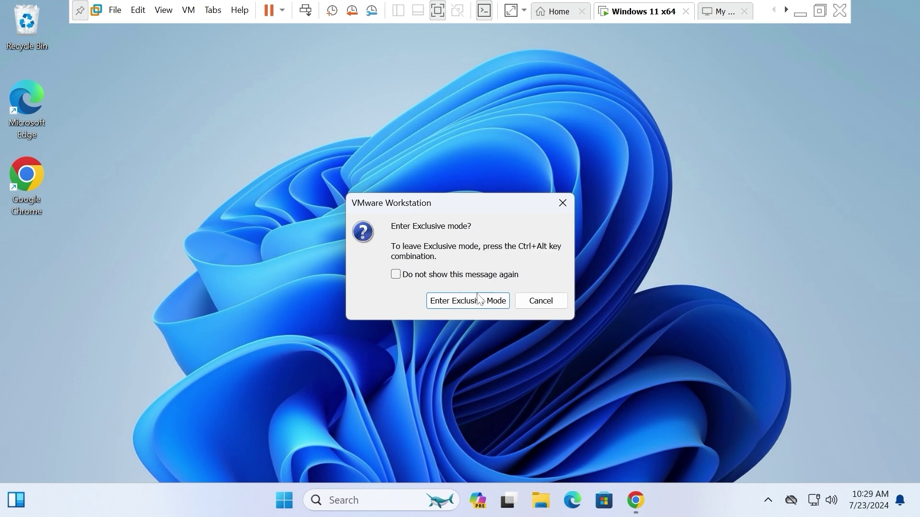
{"action": "left_click", "coordinate": [456, 299]}
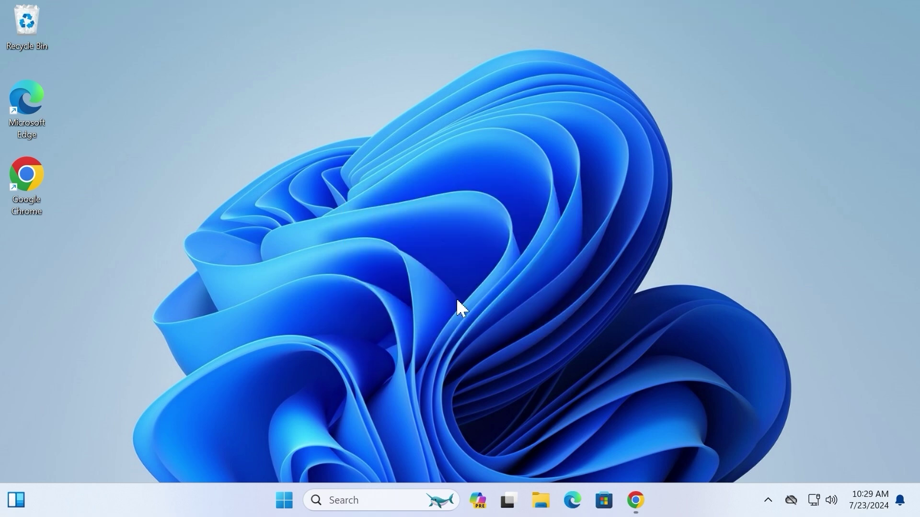
- Open Settings > System > About, showing Windows 11 Pro 23H2, build 22631.2861
{"action": "left_click", "coordinate": [284, 500]}
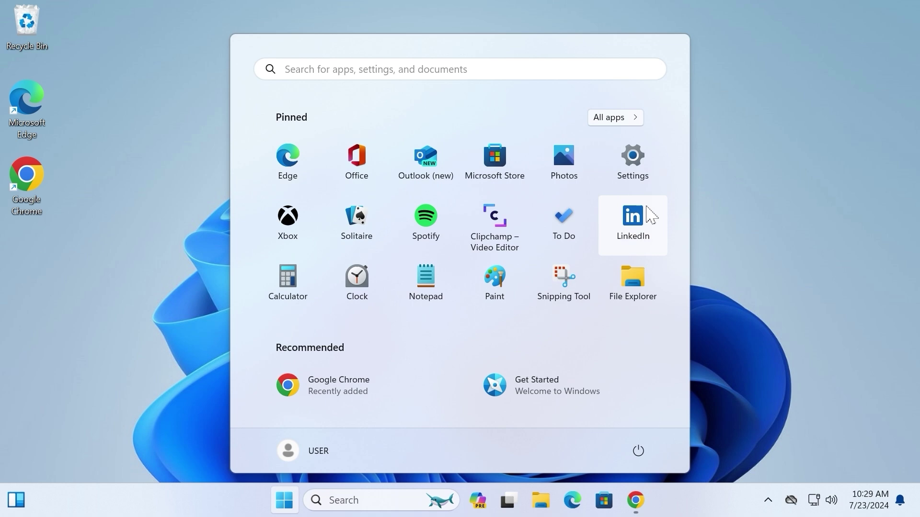
{"action": "left_click", "coordinate": [632, 161]}
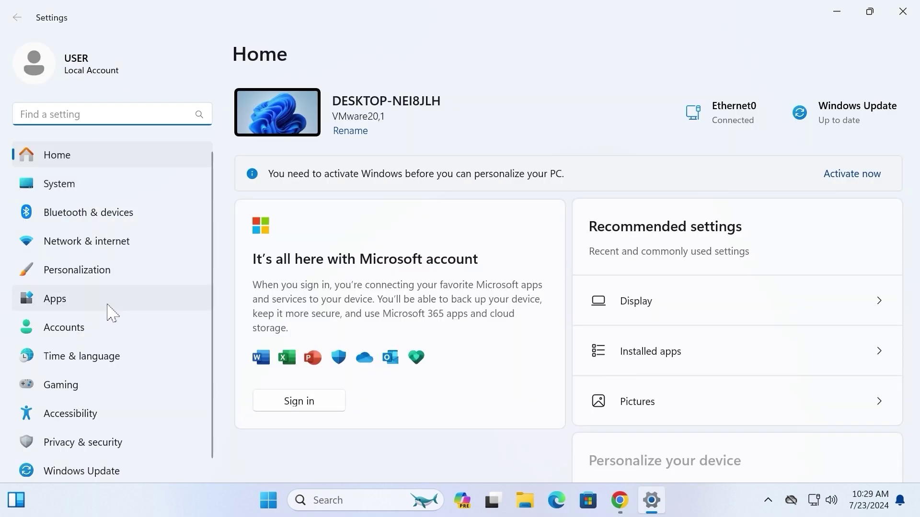
{"action": "left_click", "coordinate": [62, 192]}
{"action": "scroll", "coordinate": [292, 375], "scroll_direction": "down", "scroll_amount": 10}
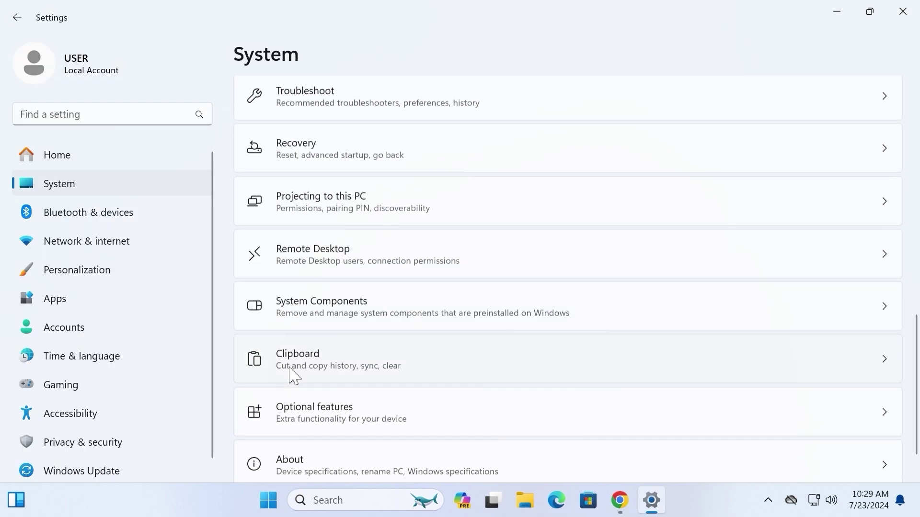
{"action": "left_click", "coordinate": [280, 433]}
{"action": "scroll", "coordinate": [340, 378], "scroll_direction": "down", "scroll_amount": 1}
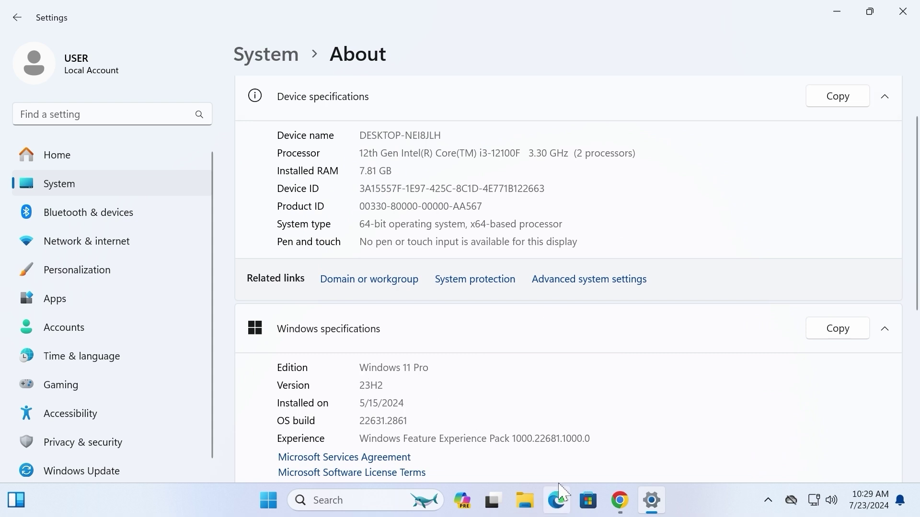
- Search Google for 'uup dump' in Chrome and open the uupdump.net result
{"action": "mouse_move", "coordinate": [628, 498]}
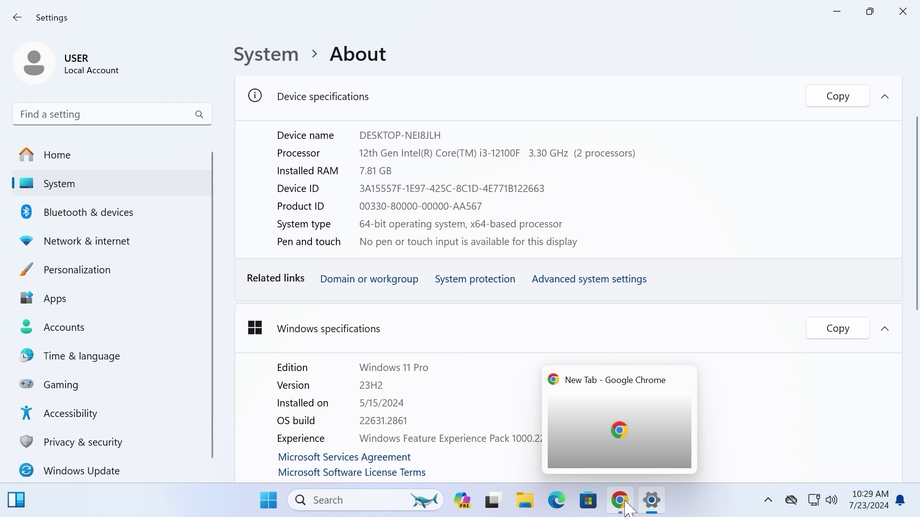
{"action": "left_click", "coordinate": [623, 501]}
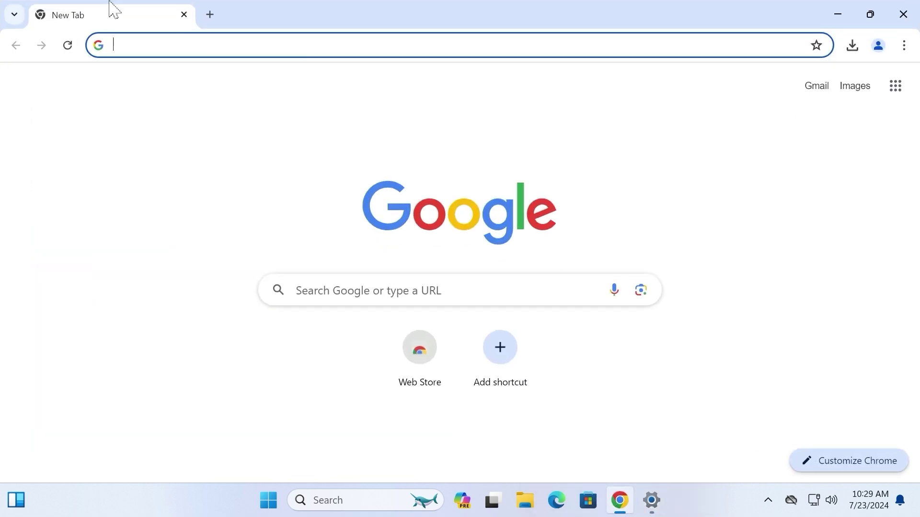
{"action": "type", "text": "u"}
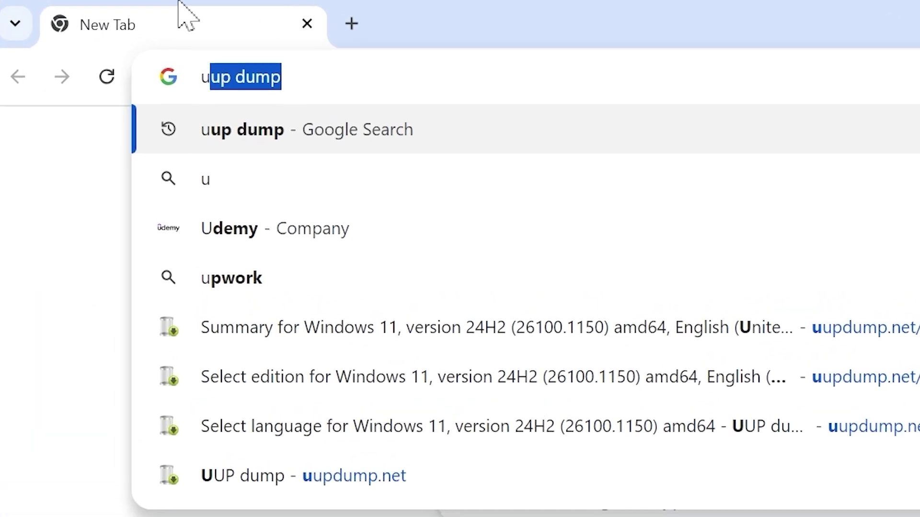
{"action": "type", "text": "up "}
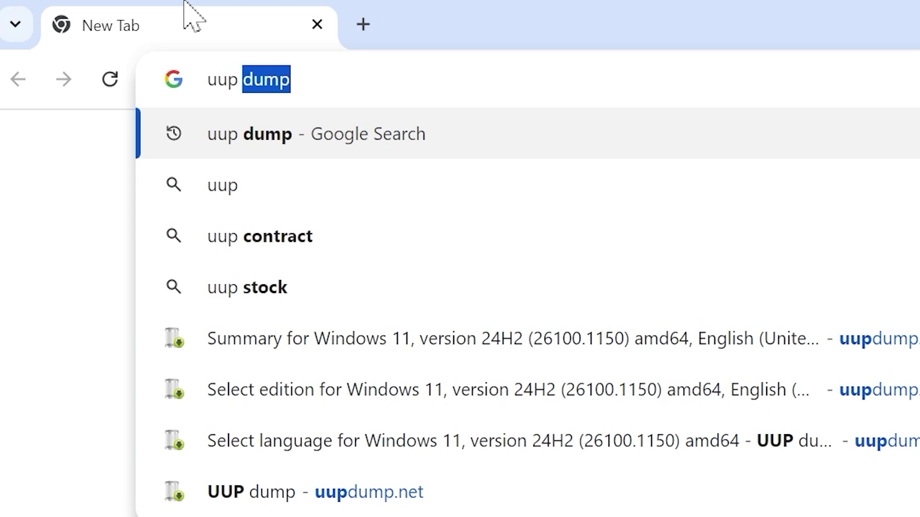
{"action": "type", "text": "dump"}
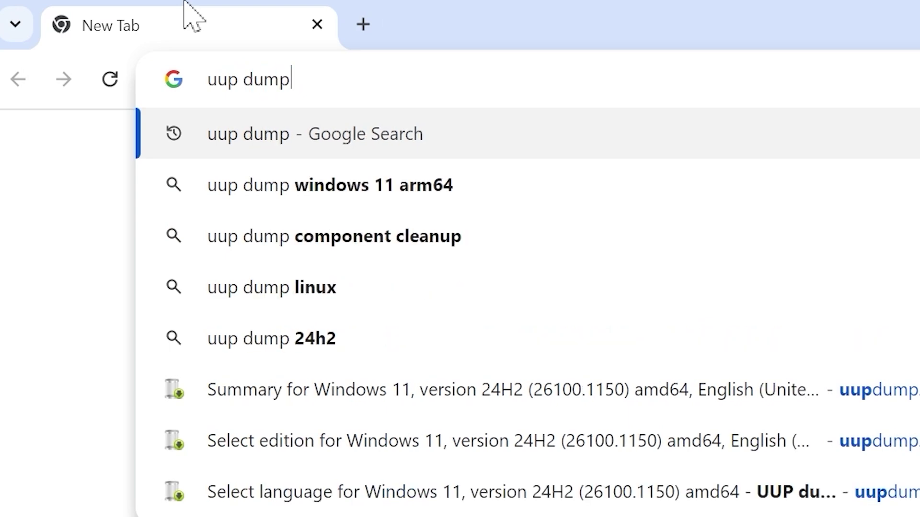
{"action": "key", "text": "Return"}
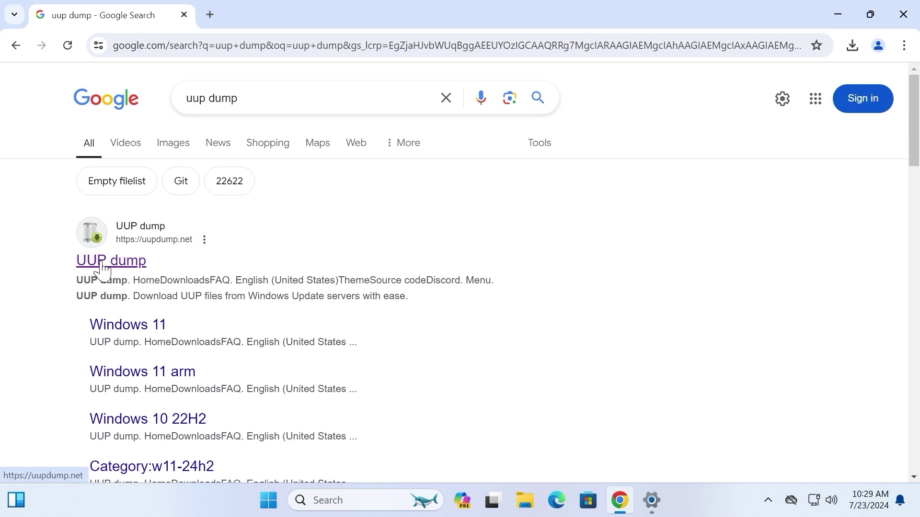
{"action": "left_click", "coordinate": [102, 268]}
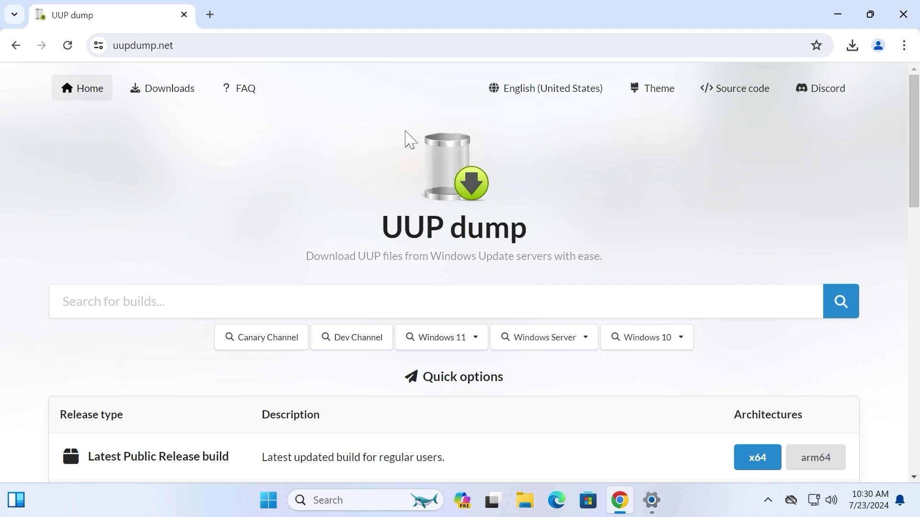
- List the latest x64 Release Preview builds and open Windows 11, version 24H2 (26100.1150) amd64
{"action": "scroll", "coordinate": [331, 282], "scroll_direction": "down", "scroll_amount": 3}
{"action": "scroll", "coordinate": [326, 286], "scroll_direction": "down", "scroll_amount": 2}
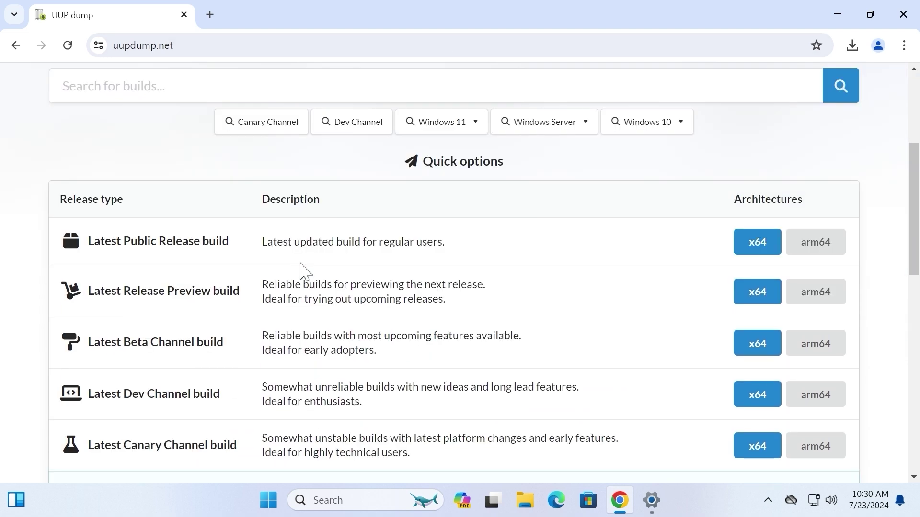
{"action": "left_click_drag", "start_coordinate": [88, 291], "coordinate": [239, 292]}
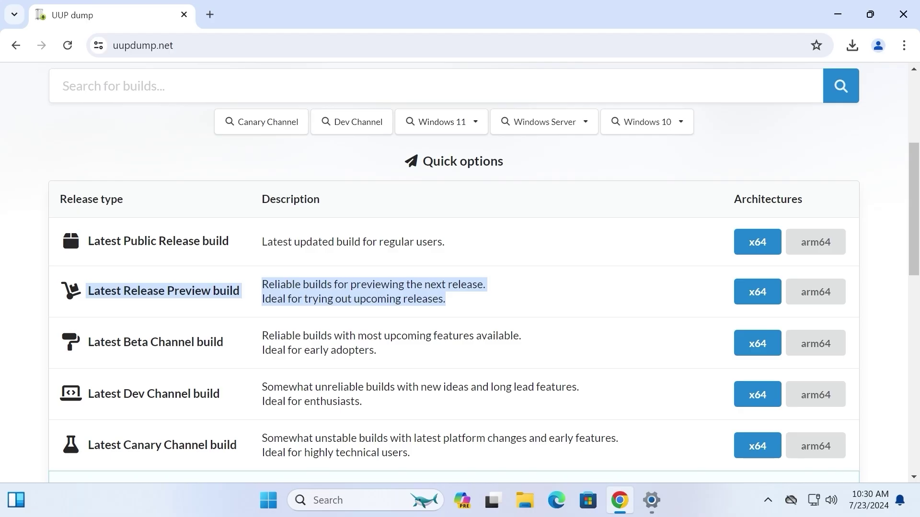
{"action": "left_click_drag", "start_coordinate": [740, 329], "coordinate": [95, 319]}
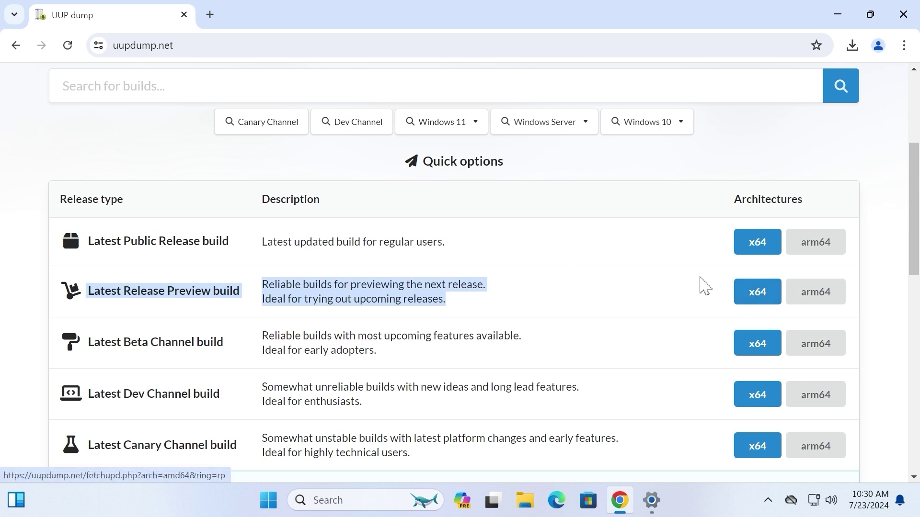
{"action": "left_click", "coordinate": [756, 304]}
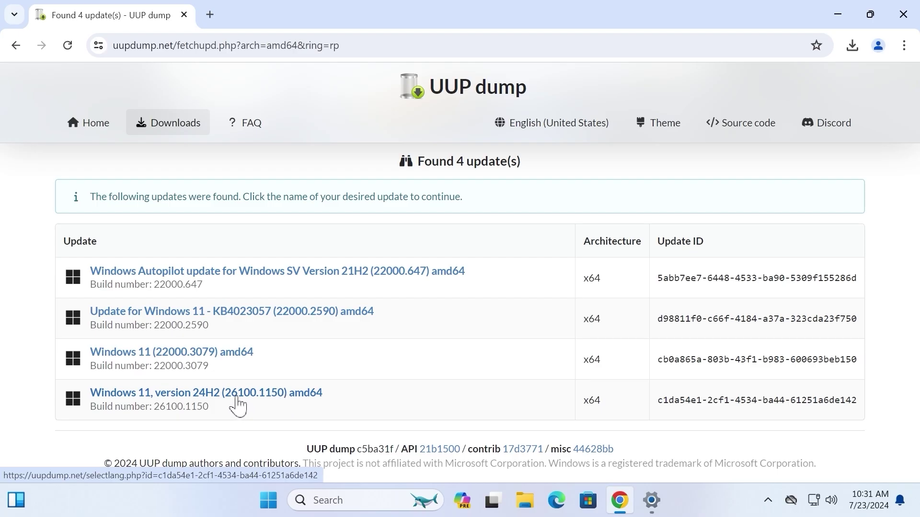
{"action": "left_click", "coordinate": [238, 403]}
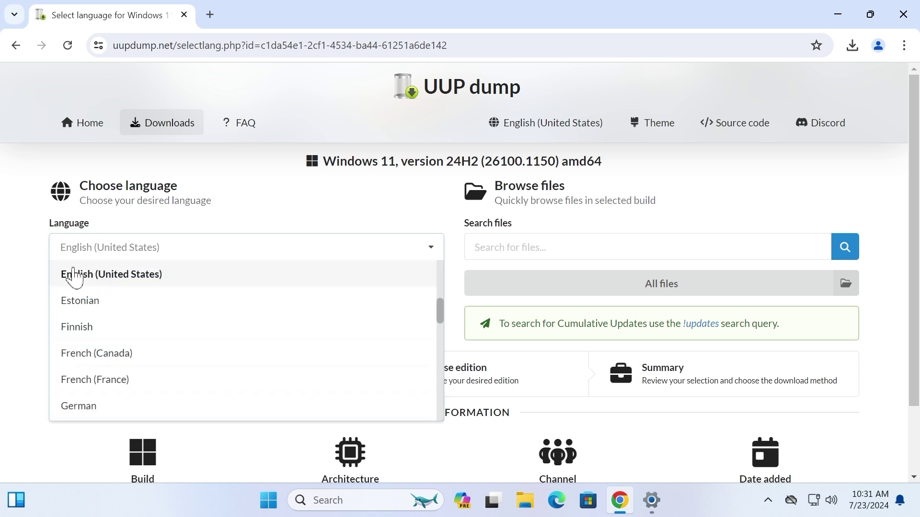
- Keep English (United States), continue to editions, and uncheck Windows Home, leaving only Windows Pro
{"action": "left_click", "coordinate": [91, 283]}
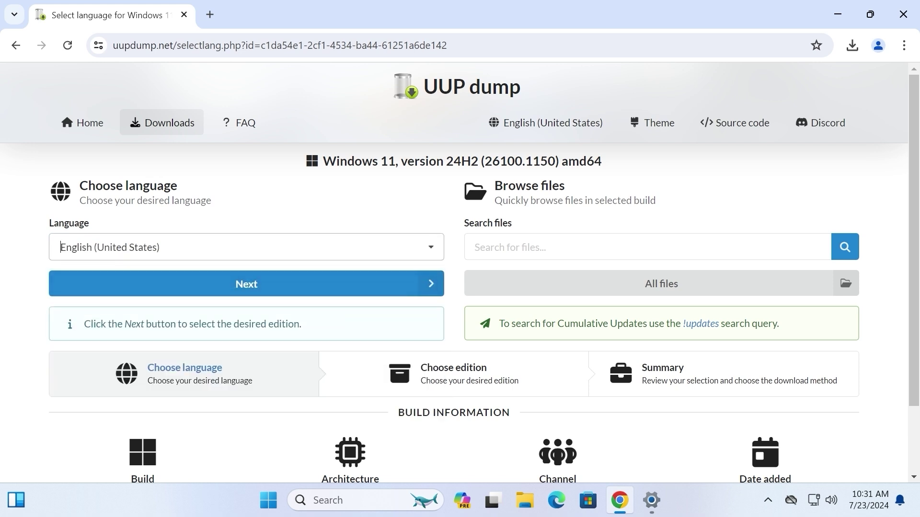
{"action": "left_click", "coordinate": [239, 296]}
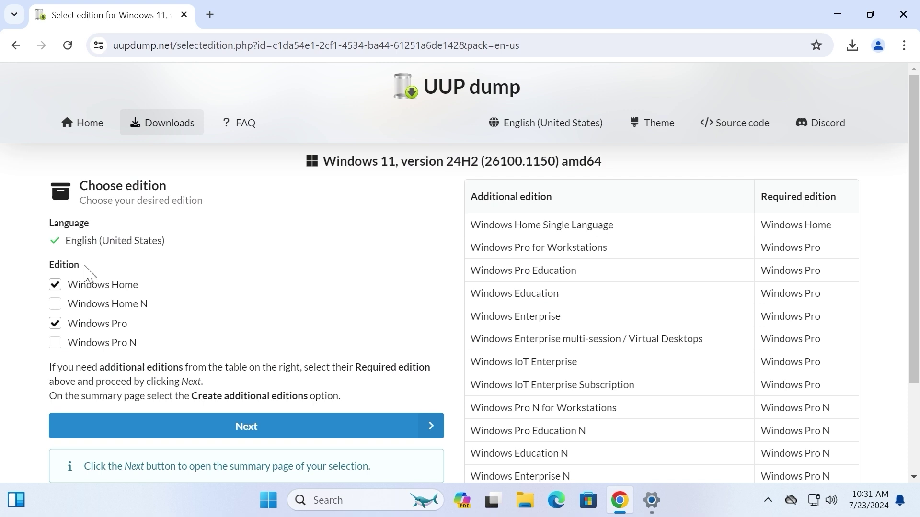
{"action": "left_click", "coordinate": [55, 284]}
- Create the Windows Pro 'Download and convert to ISO' package with Include updates kept checked
{"action": "scroll", "coordinate": [257, 429], "scroll_direction": "down", "scroll_amount": 2}
{"action": "left_click", "coordinate": [246, 353]}
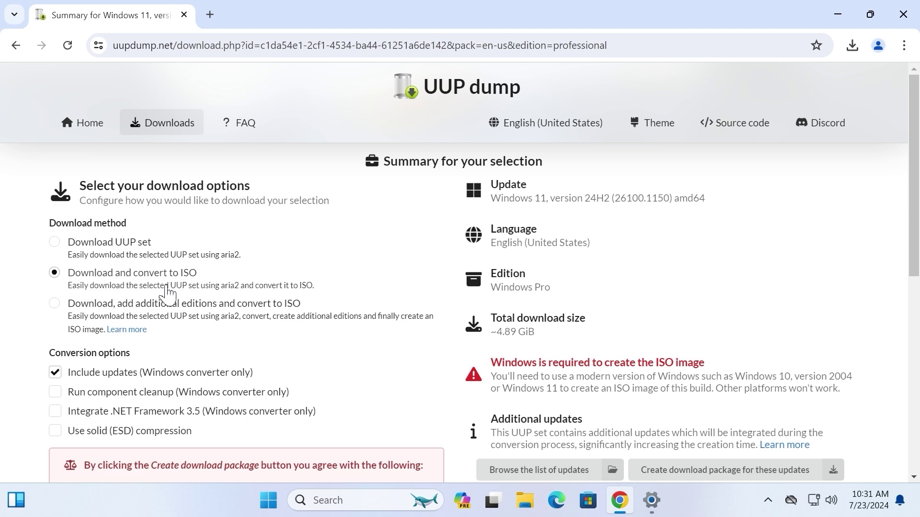
{"action": "scroll", "coordinate": [164, 294], "scroll_direction": "down", "scroll_amount": 1}
{"action": "left_click", "coordinate": [57, 302]}
{"action": "left_click", "coordinate": [57, 303]}
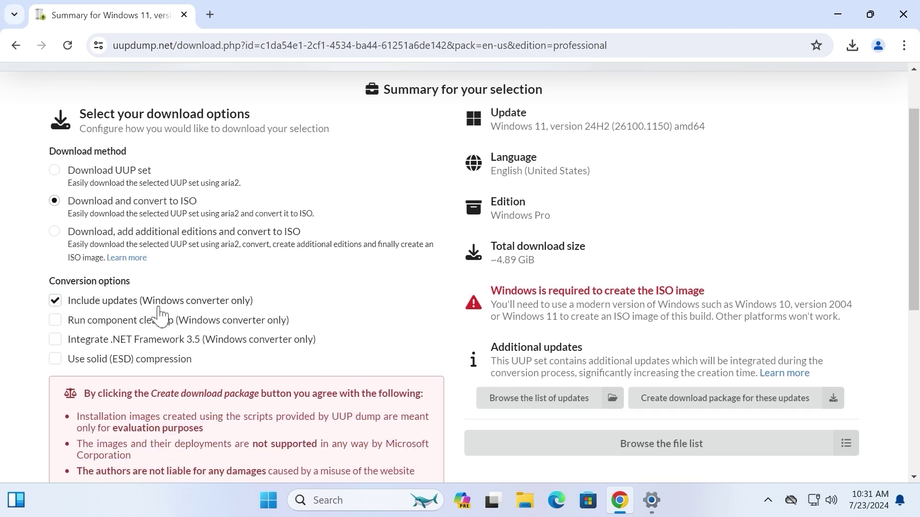
{"action": "scroll", "coordinate": [127, 311], "scroll_direction": "down", "scroll_amount": 5}
{"action": "scroll", "coordinate": [216, 343], "scroll_direction": "up", "scroll_amount": 3}
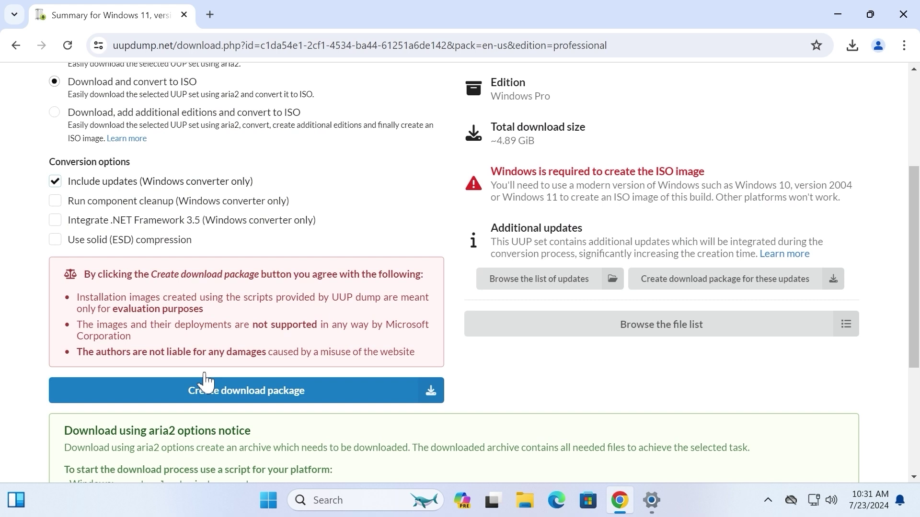
{"action": "left_click", "coordinate": [274, 392]}
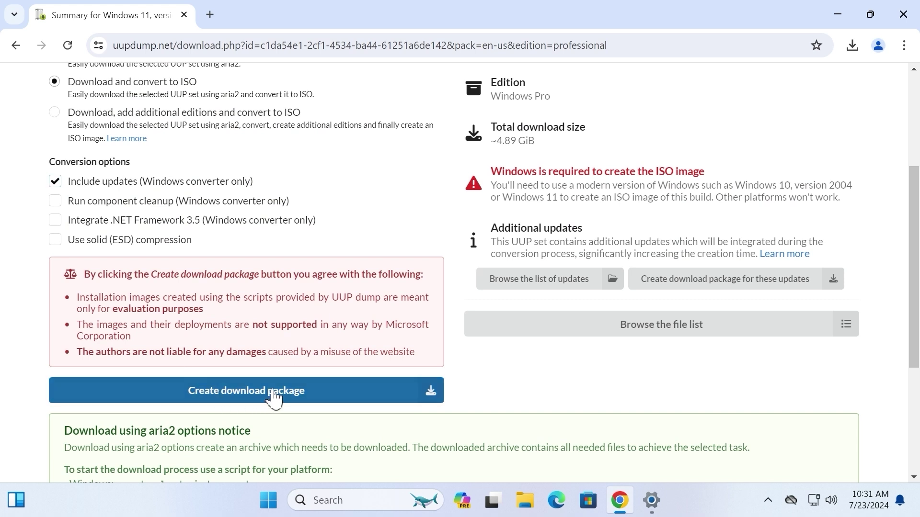
- Show the downloaded zip in its folder and extract it to the default location
{"action": "mouse_move", "coordinate": [777, 90]}
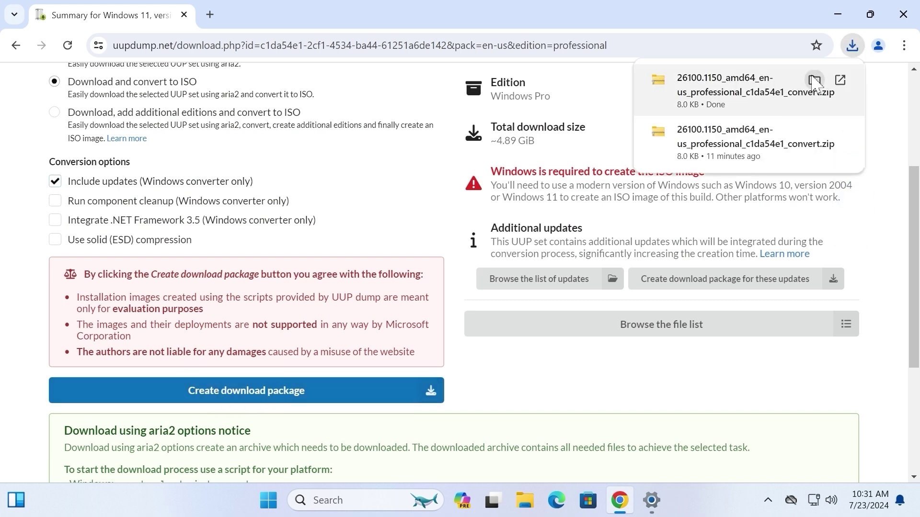
{"action": "left_click", "coordinate": [814, 81]}
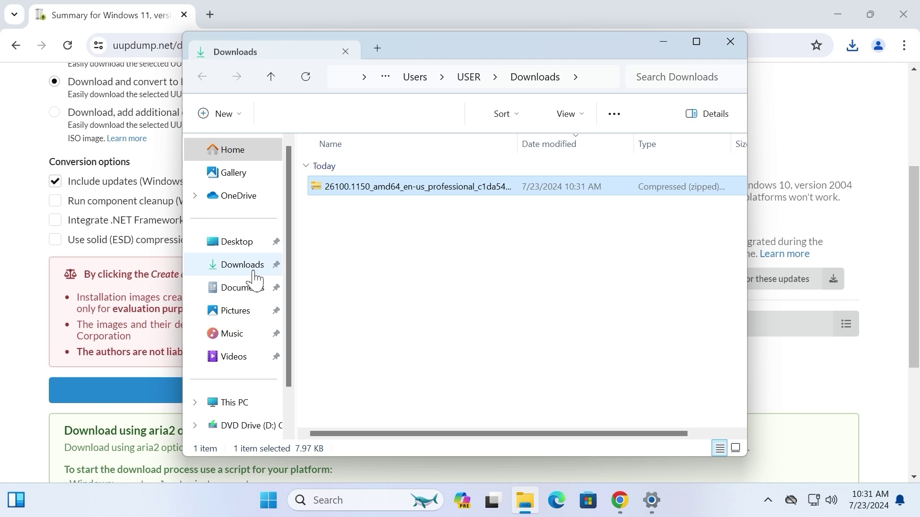
{"action": "right_click", "coordinate": [344, 192]}
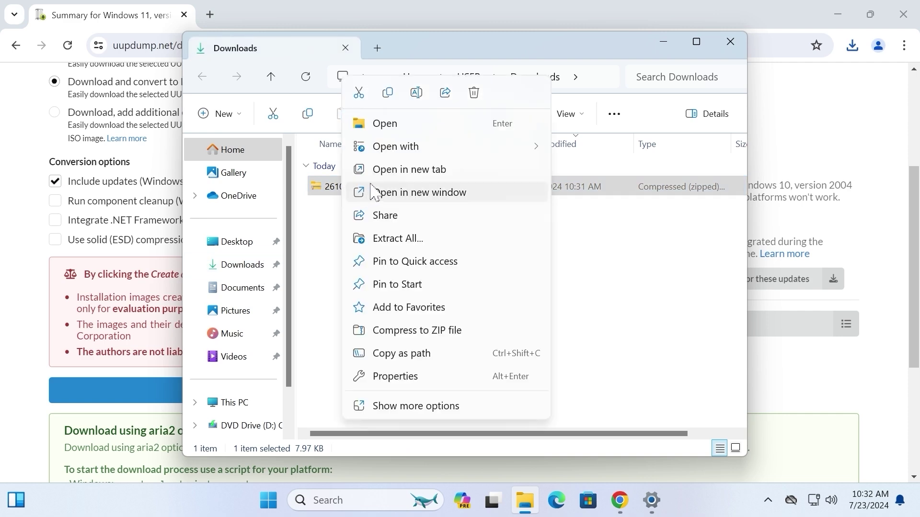
{"action": "left_click", "coordinate": [398, 239]}
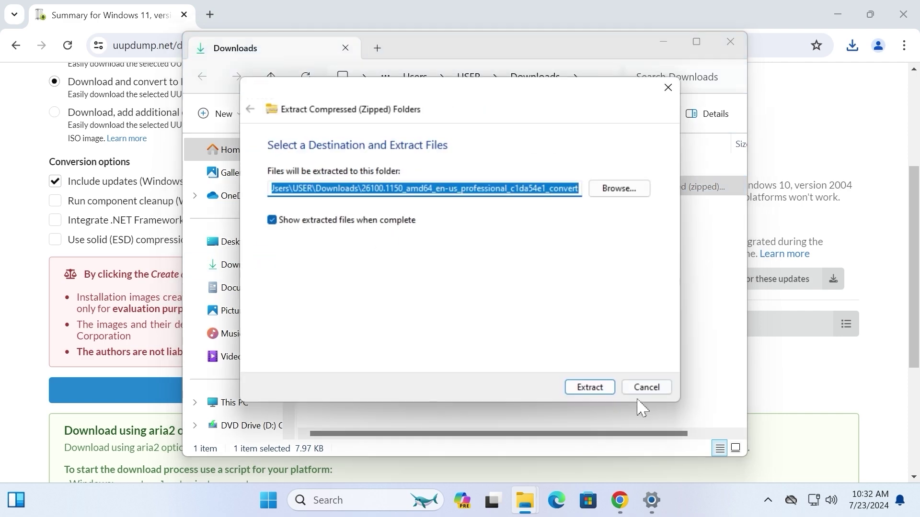
{"action": "left_click", "coordinate": [582, 387]}
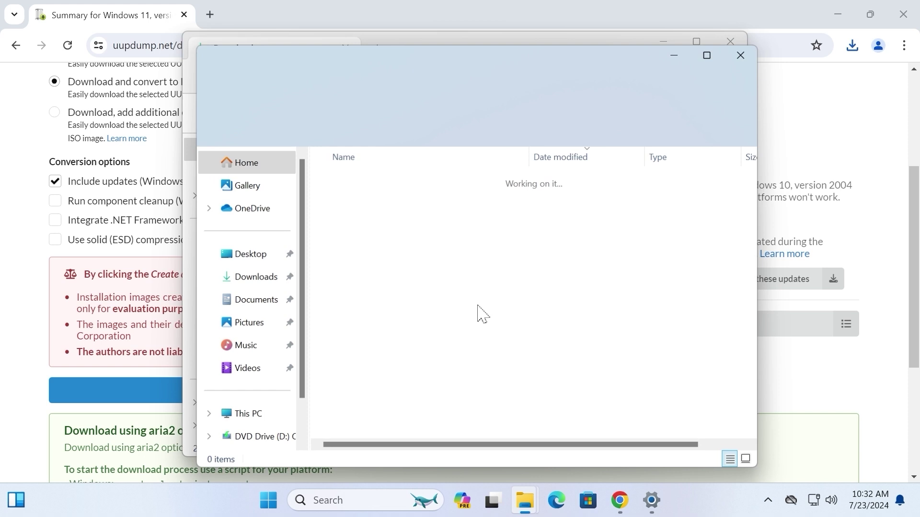
- Run uup_download_windows, allowing it past the SmartScreen warning via More info and Run anyway
{"action": "left_click", "coordinate": [344, 313]}
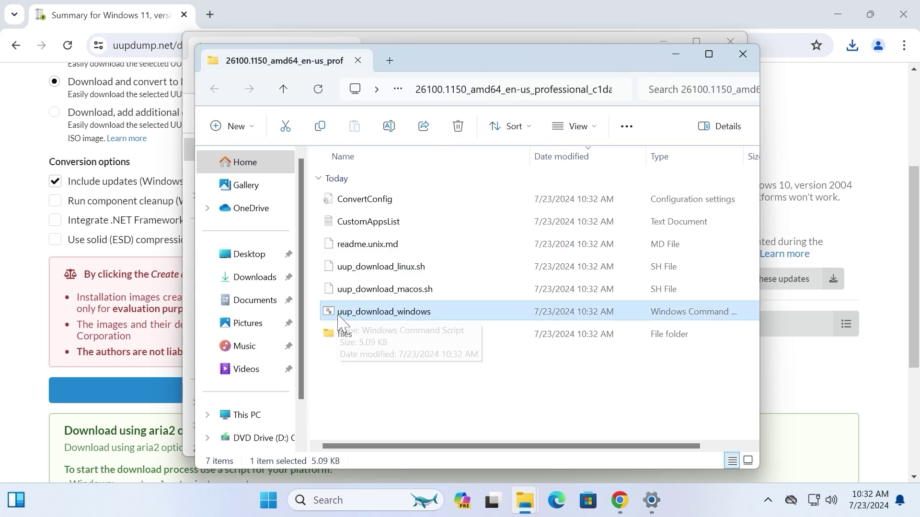
{"action": "double_click", "coordinate": [405, 320]}
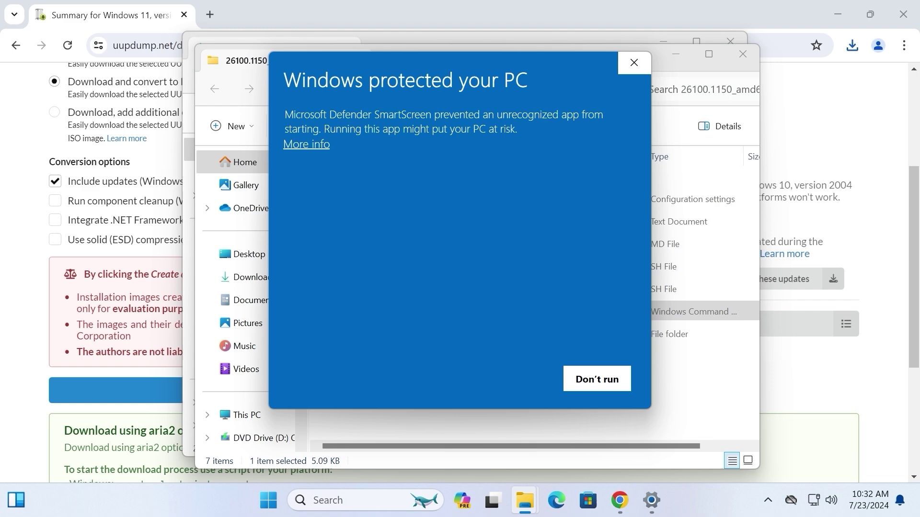
{"action": "left_click", "coordinate": [310, 146]}
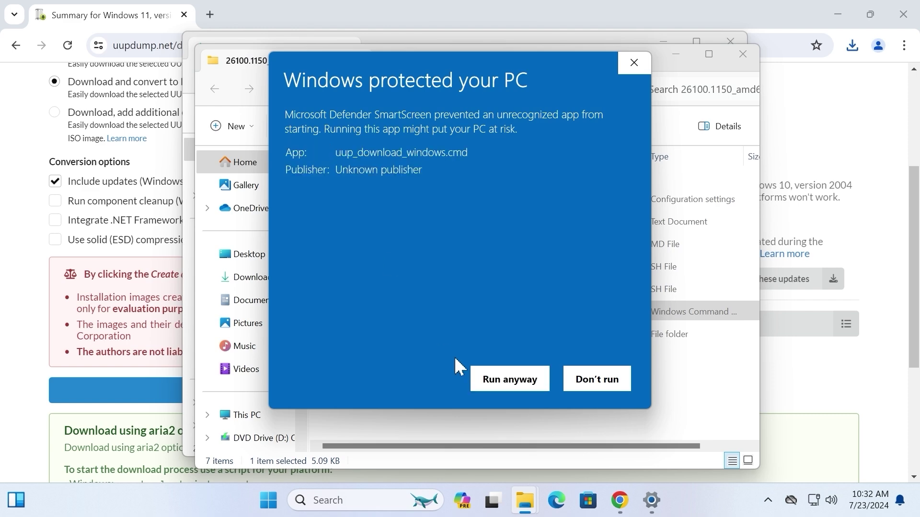
{"action": "left_click", "coordinate": [508, 380]}
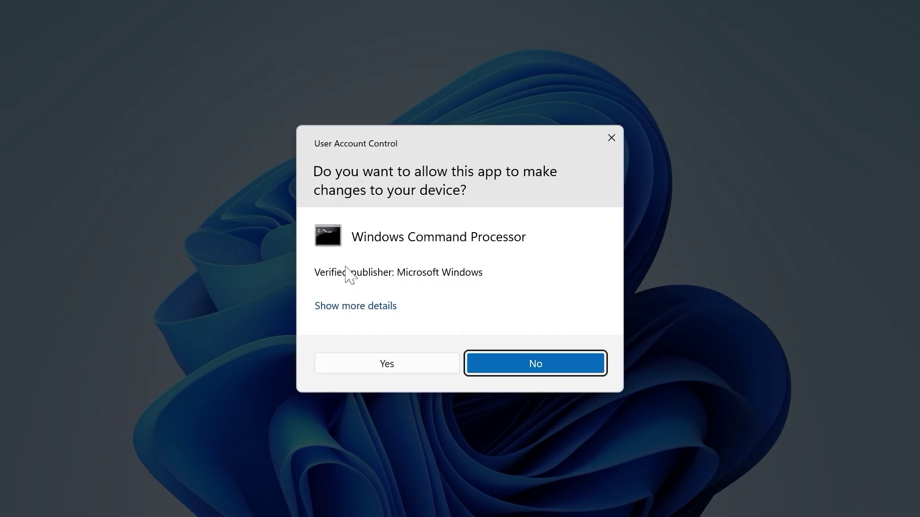
- Grant the script admin rights, answer R at the PowerShell prompt, and maximize the console
{"action": "left_click", "coordinate": [412, 366]}
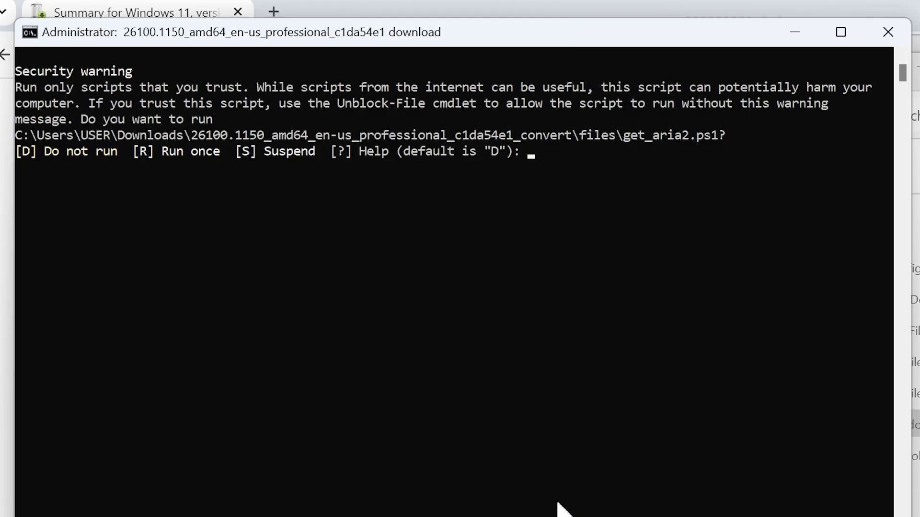
{"action": "type", "text": "r"}
{"action": "key", "text": "Return"}
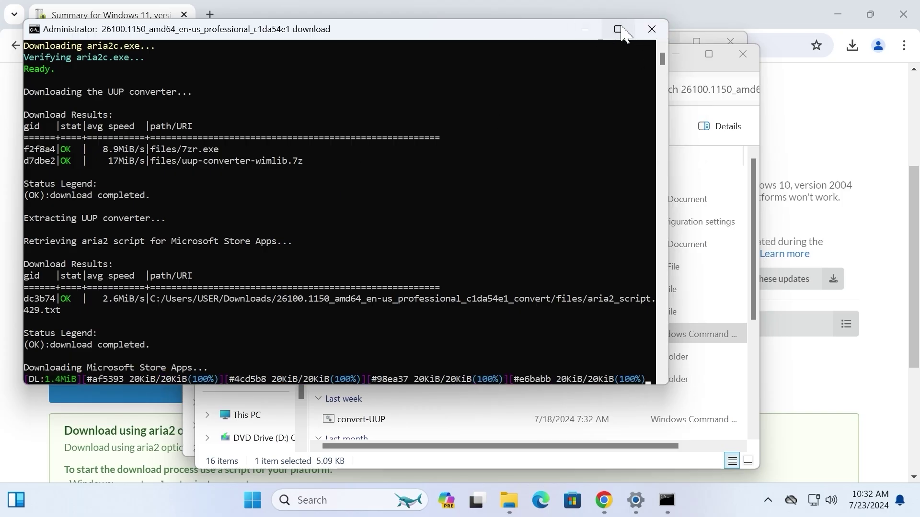
{"action": "left_click", "coordinate": [622, 33]}
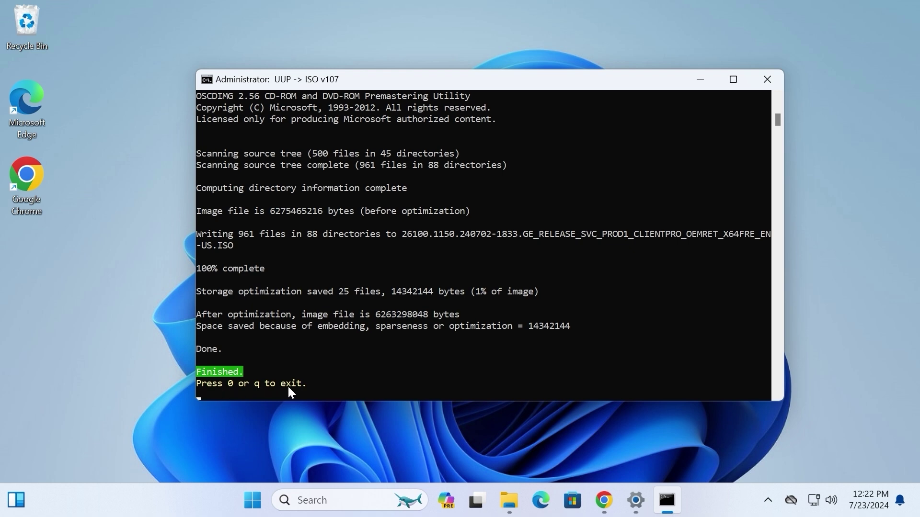
- Exit the conversion script and find the new 5.83 GB ISO in the 26100.1150_amd64 folder
{"action": "key", "text": "0"}
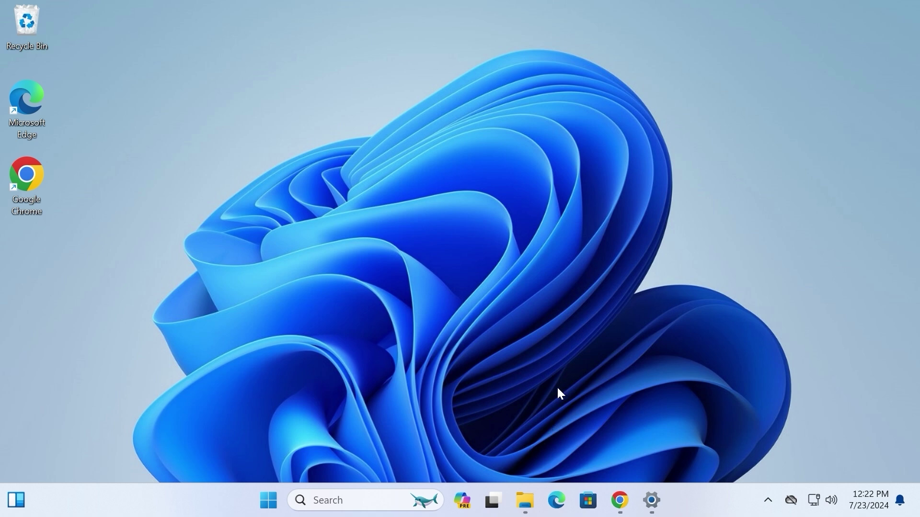
{"action": "left_click", "coordinate": [525, 500]}
{"action": "double_click", "coordinate": [216, 181]}
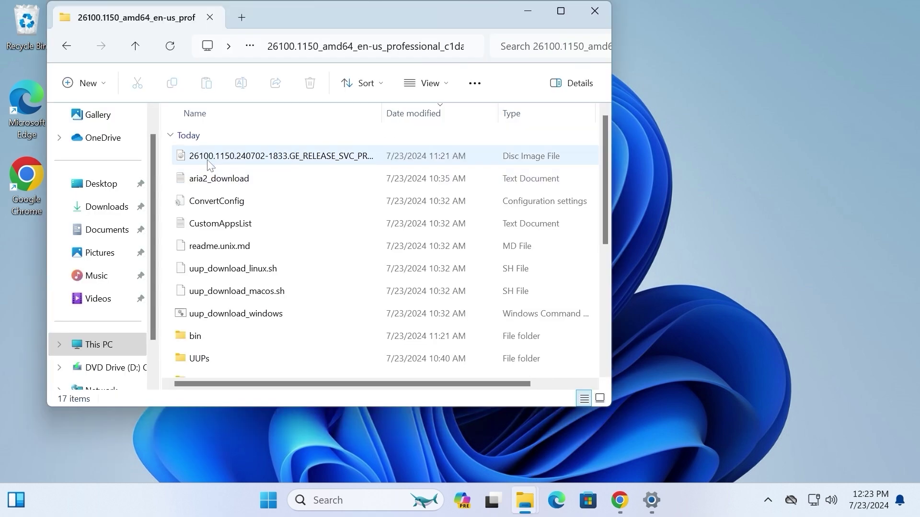
{"action": "left_click", "coordinate": [207, 161]}
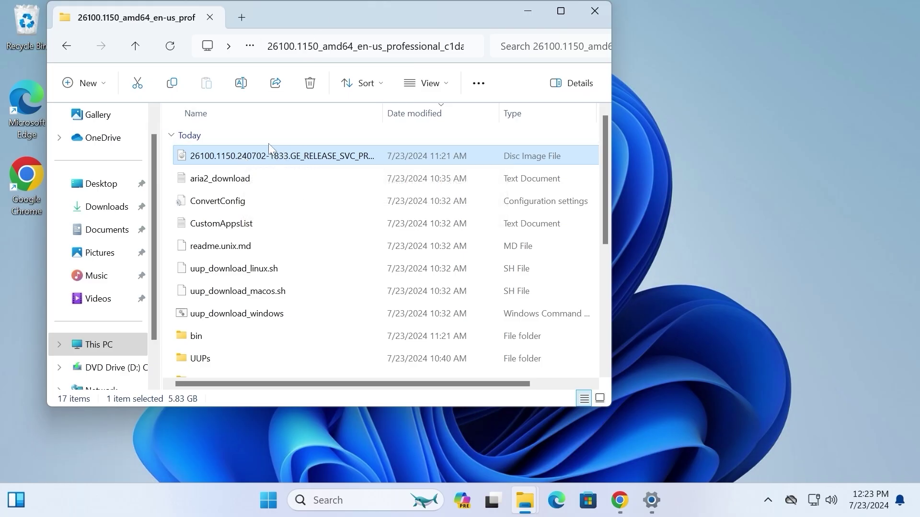
{"action": "left_click_drag", "start_coordinate": [284, 20], "coordinate": [379, 59]}
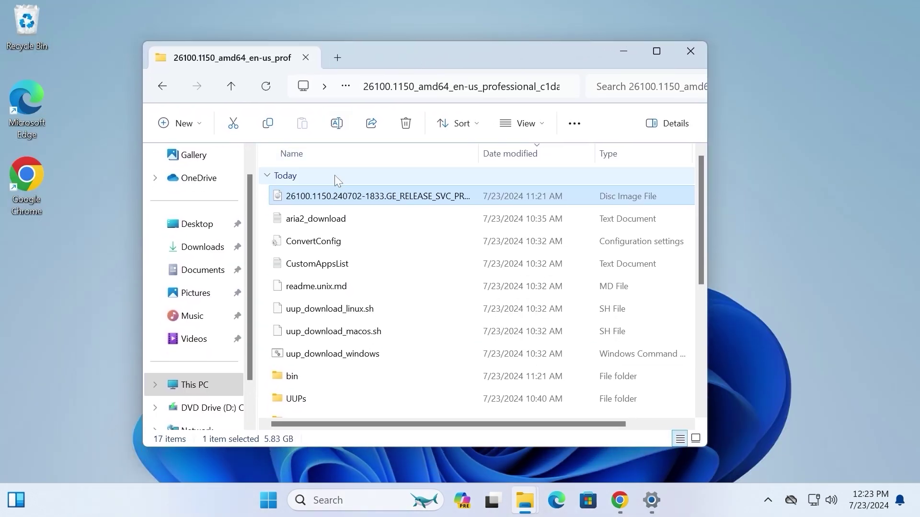
- Mount the 26100.1150 ISO, run its setup with admin approval, and get past the update options
{"action": "double_click", "coordinate": [312, 201]}
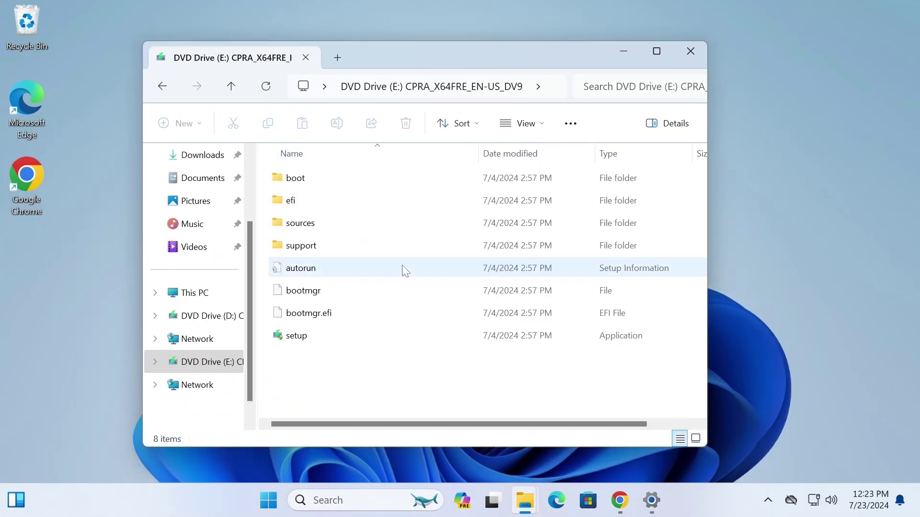
{"action": "double_click", "coordinate": [306, 339]}
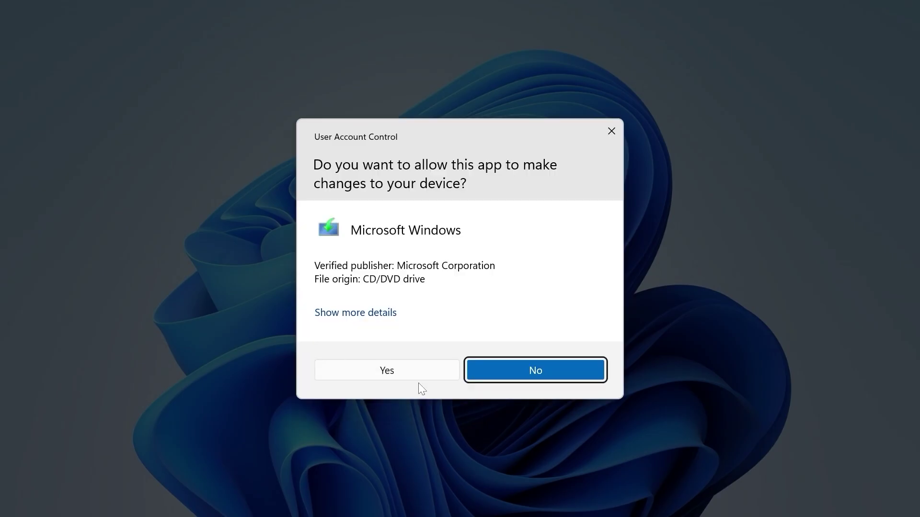
{"action": "left_click", "coordinate": [413, 377]}
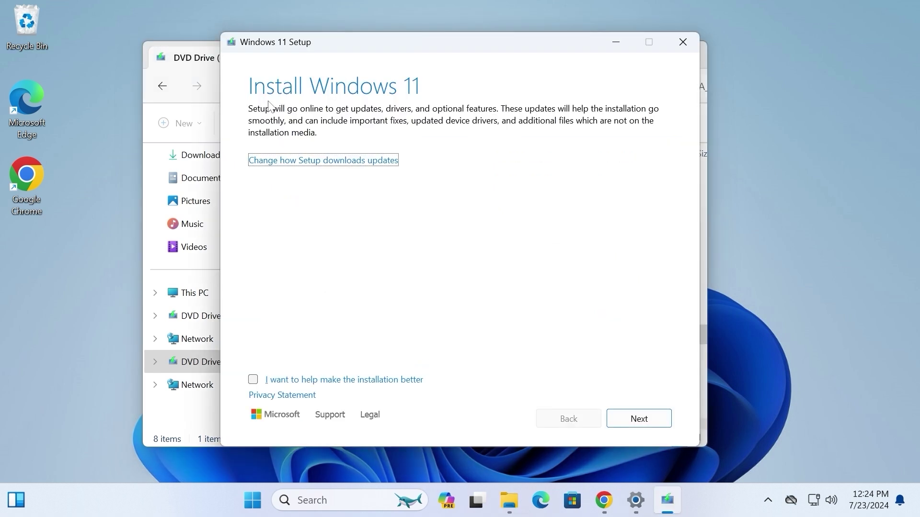
{"action": "left_click", "coordinate": [285, 162]}
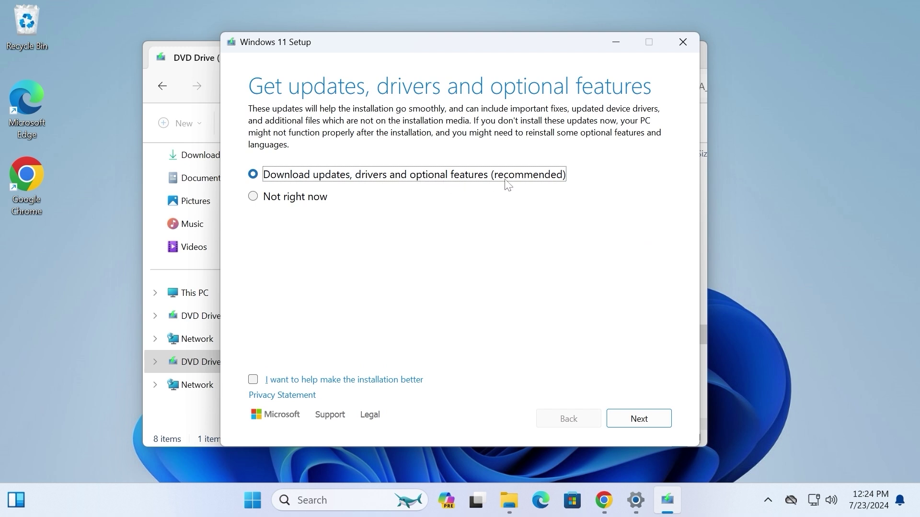
{"action": "left_click", "coordinate": [642, 420]}
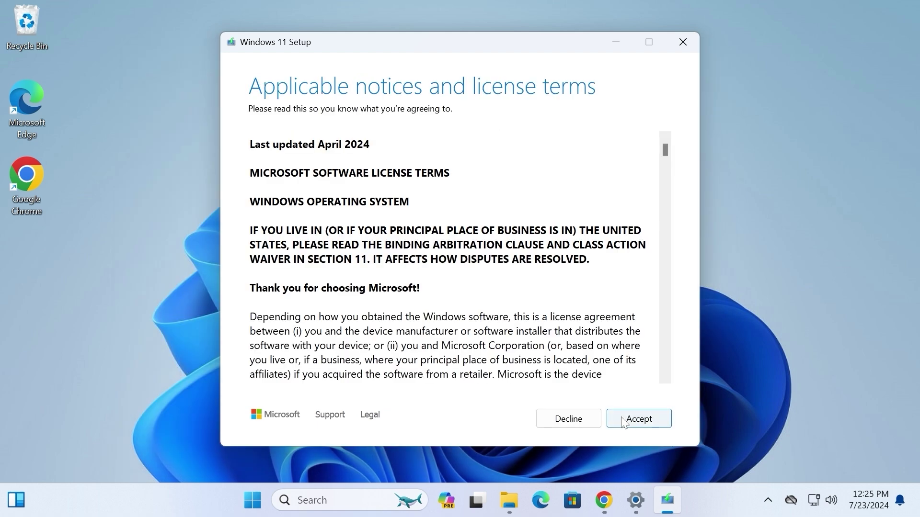
- Accept the Windows 11 license terms to reach the Ready to install summary
{"action": "left_click", "coordinate": [642, 420]}
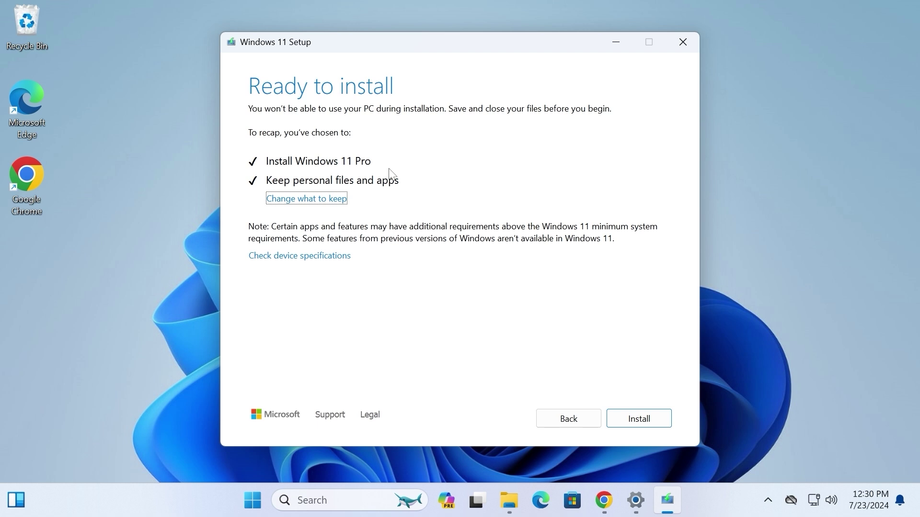
- Start the upgrade, confirm System settings shows version 24H2, OS build 26100.1150, then close Settings
{"action": "left_click", "coordinate": [641, 420]}
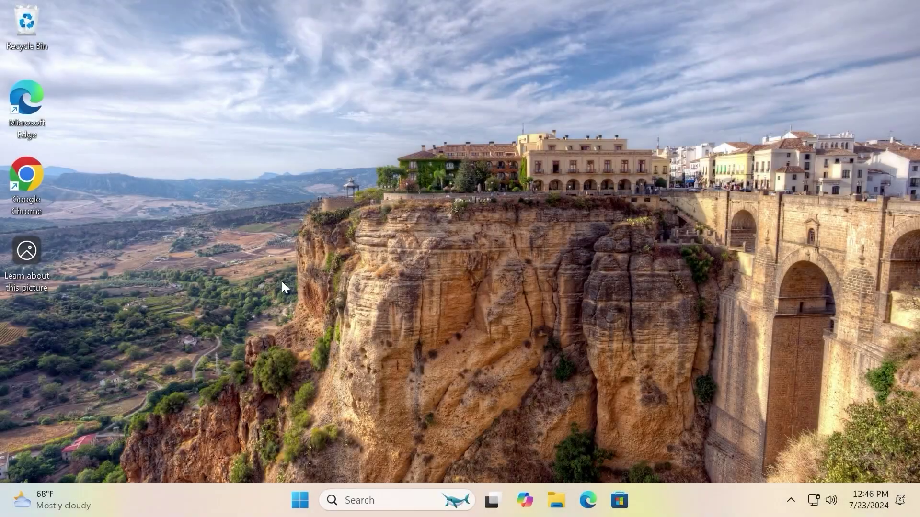
{"action": "right_click", "coordinate": [303, 503]}
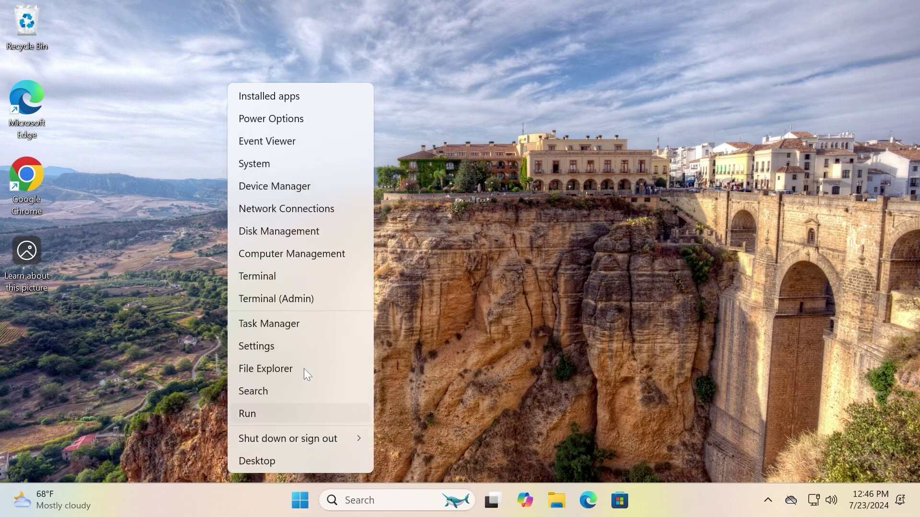
{"action": "left_click", "coordinate": [290, 169]}
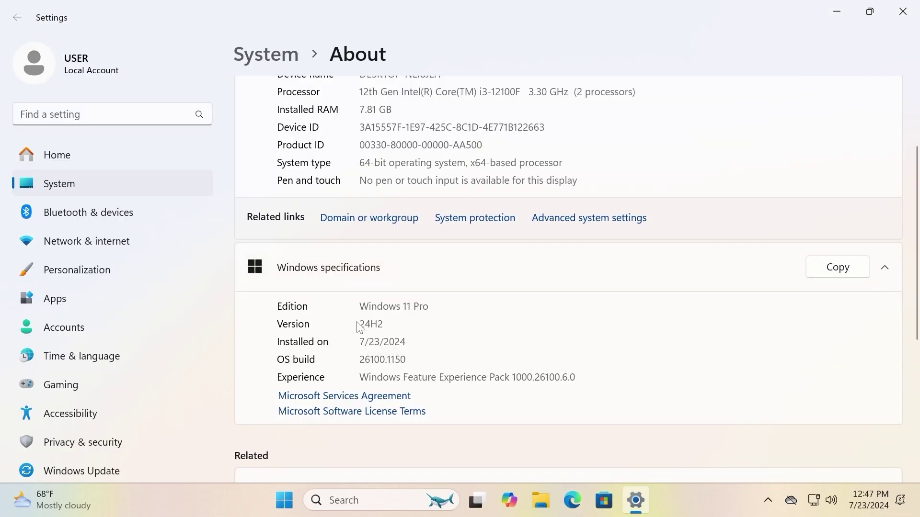
{"action": "left_click_drag", "start_coordinate": [384, 324], "coordinate": [359, 324]}
{"action": "left_click_drag", "start_coordinate": [407, 360], "coordinate": [359, 359]}
{"action": "key", "text": "alt+F4"}
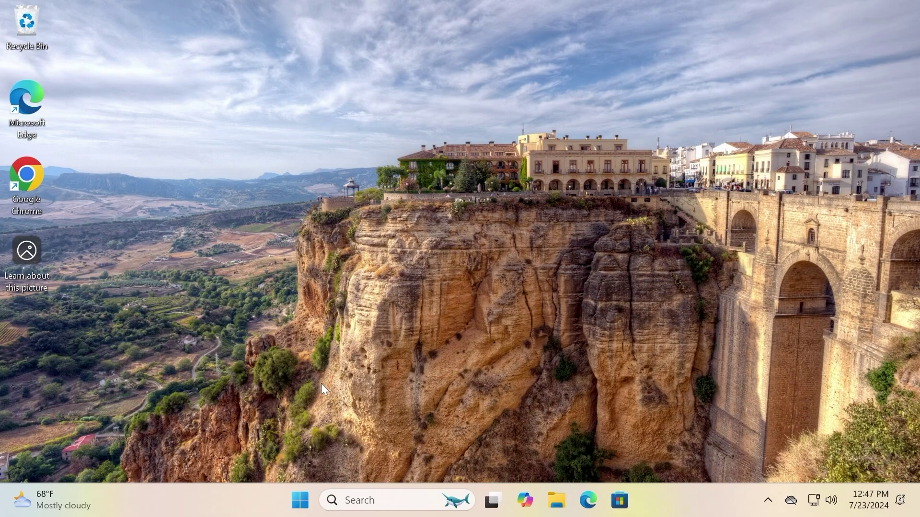